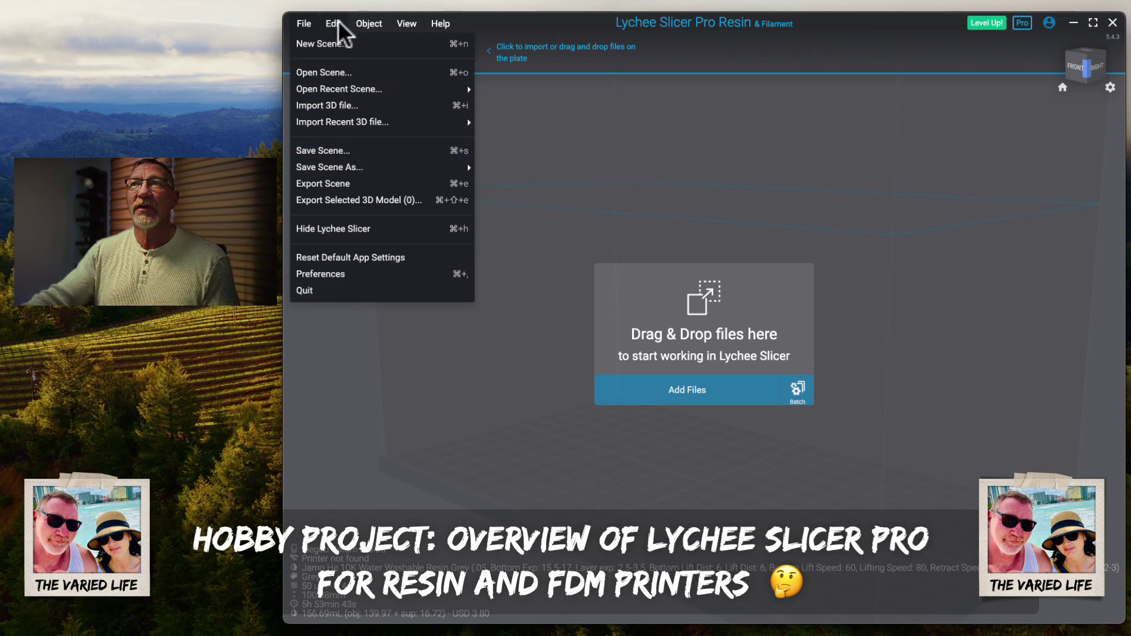
pyautogui.moveTo(334, 24)
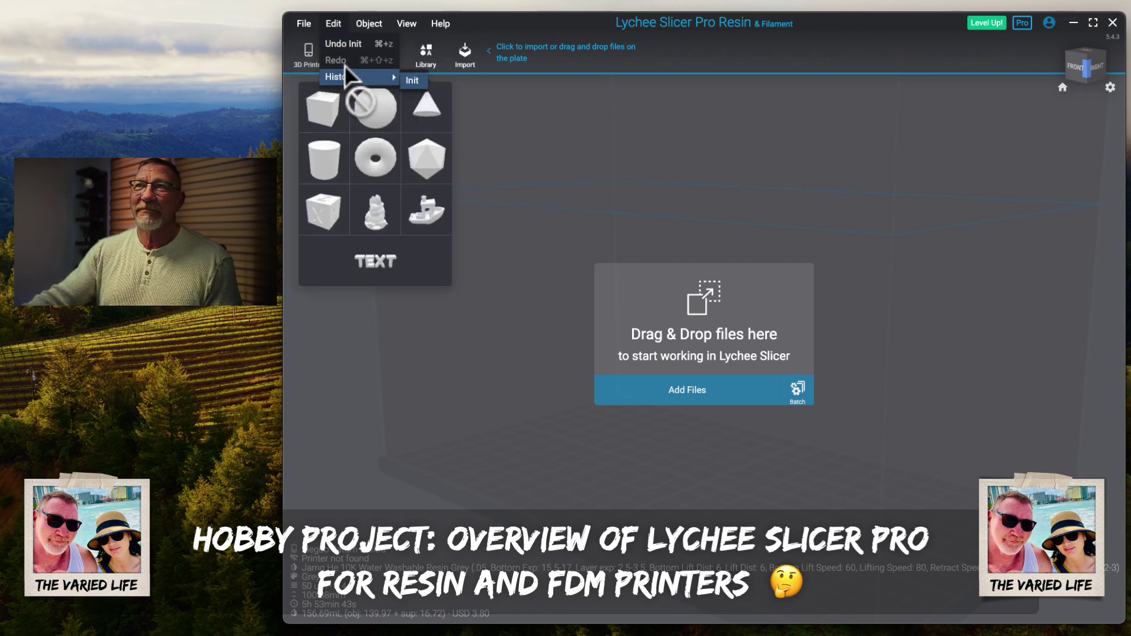
pyautogui.moveTo(368, 26)
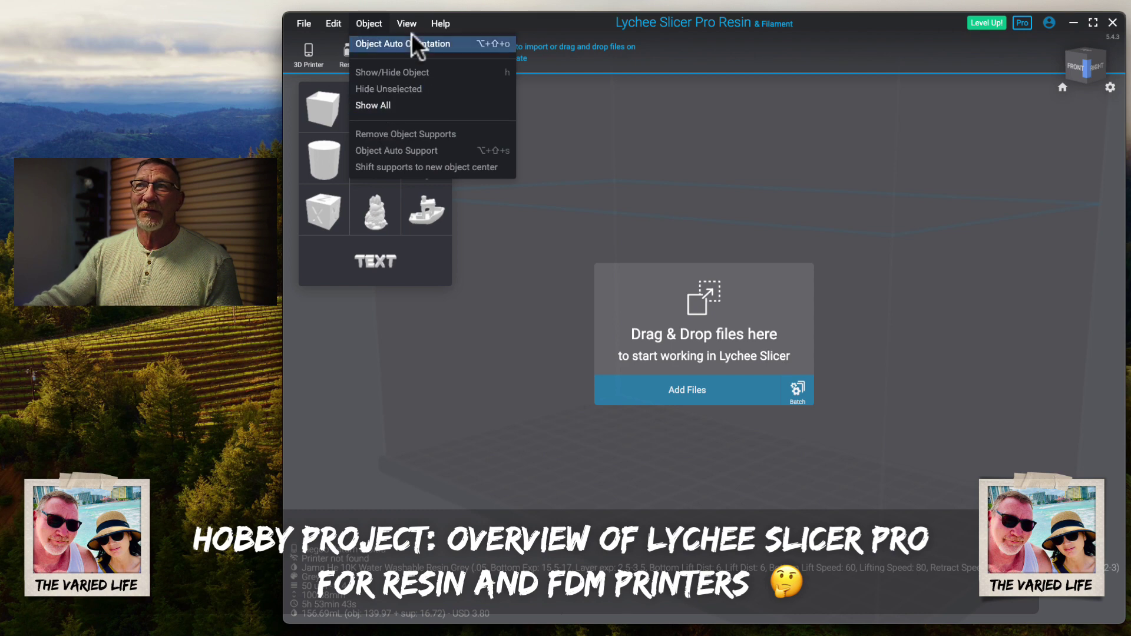
pyautogui.moveTo(412, 24)
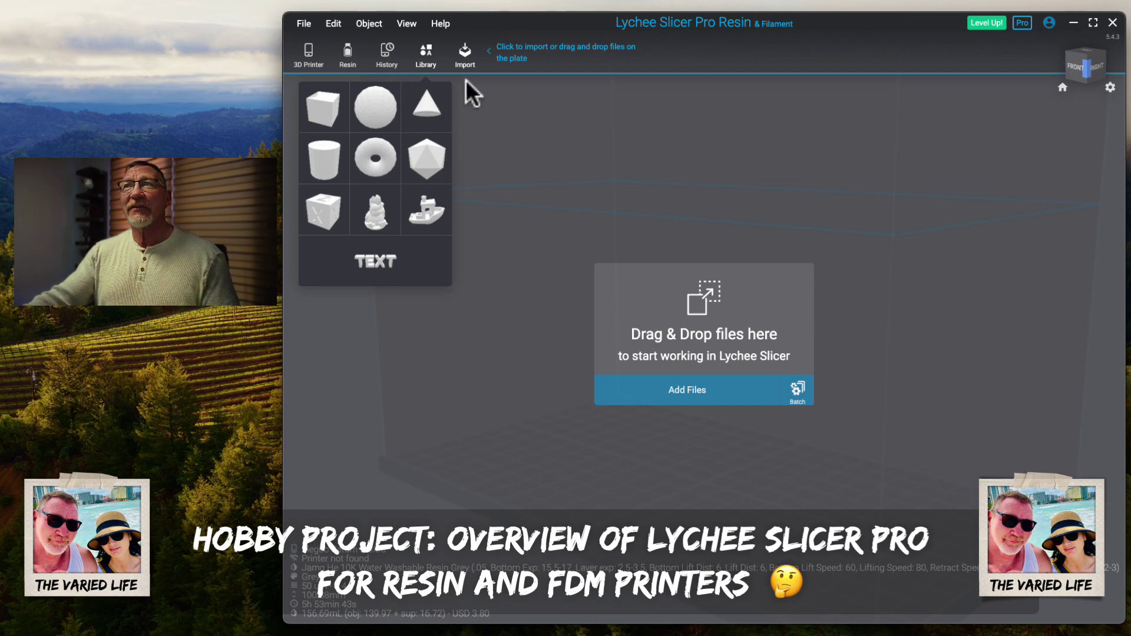
# Examine the burn-in, normal layer and compensation settings of the Jamg He 10K Water Washable Resin Grey profile in the printer setup
pyautogui.click(308, 51)
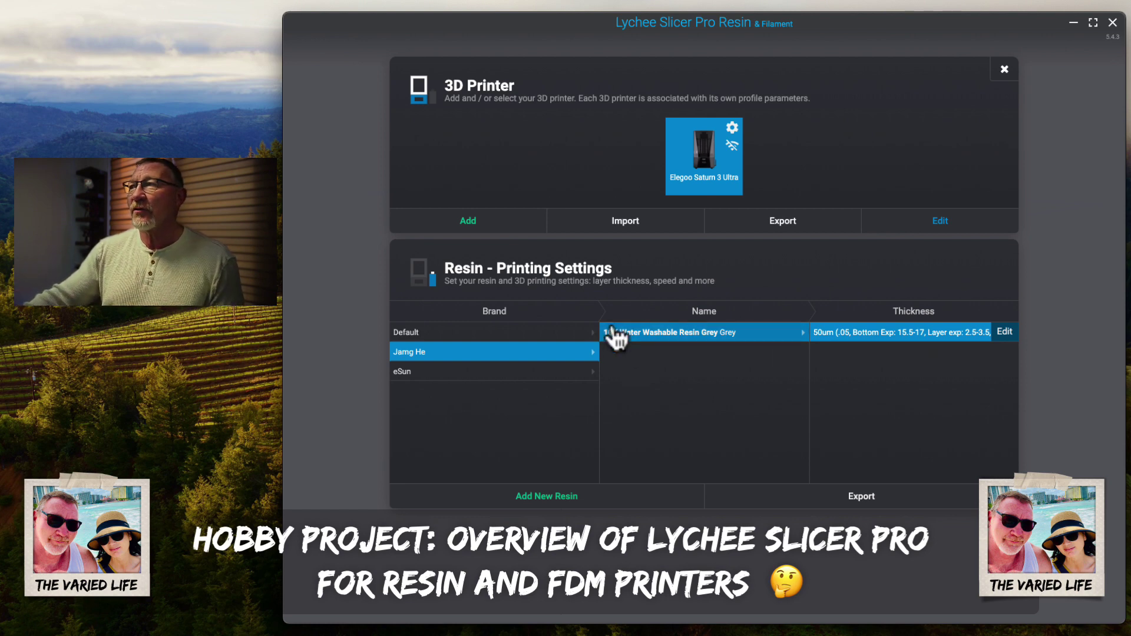
pyautogui.click(1005, 331)
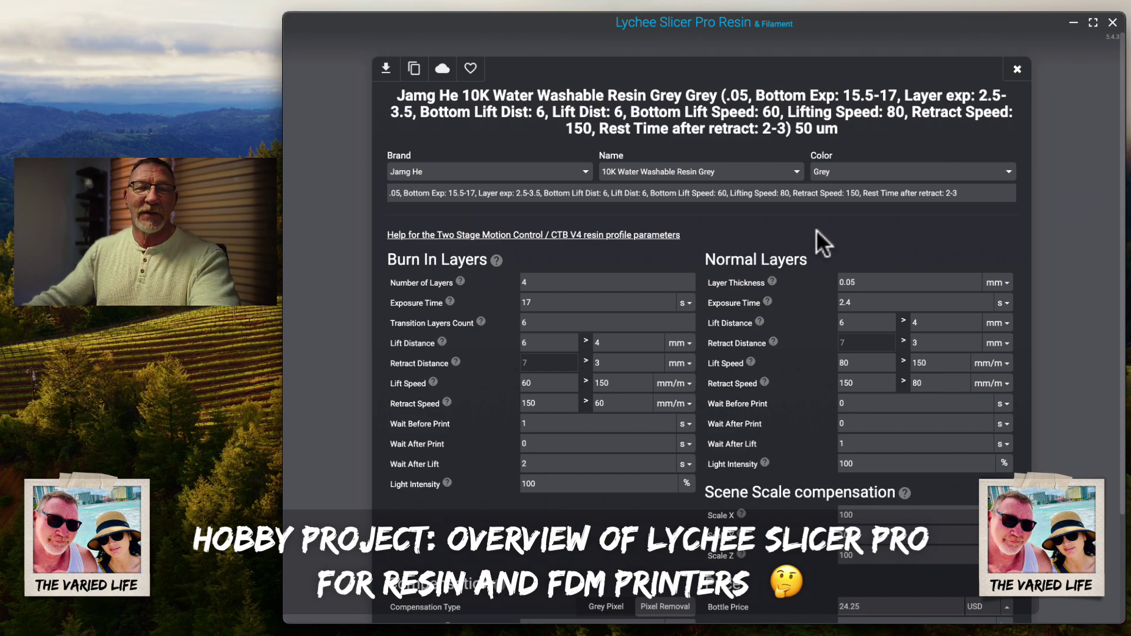
pyautogui.scroll(-2, 809, 231)
pyautogui.scroll(2, 811, 226)
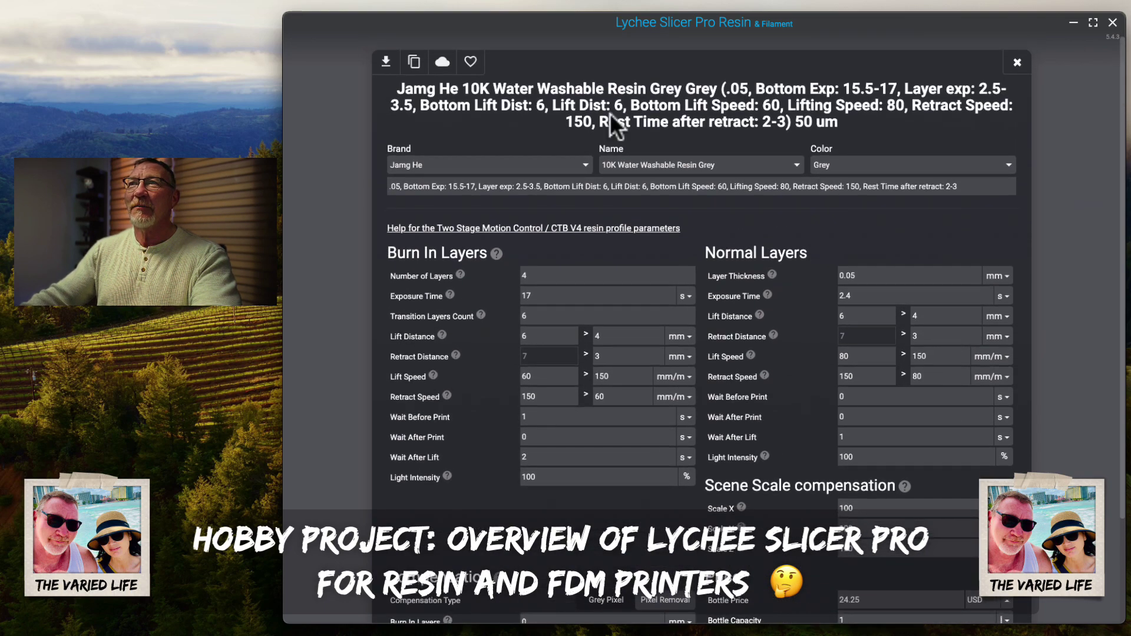
pyautogui.scroll(-1, 726, 116)
pyautogui.scroll(-2, 778, 139)
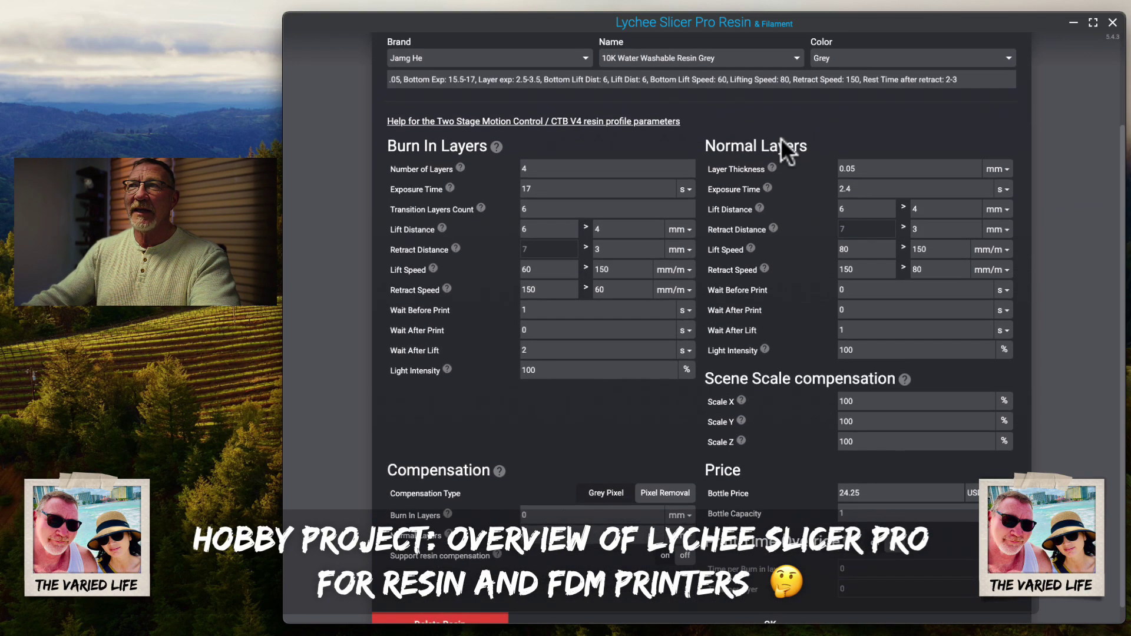
pyautogui.scroll(1, 818, 141)
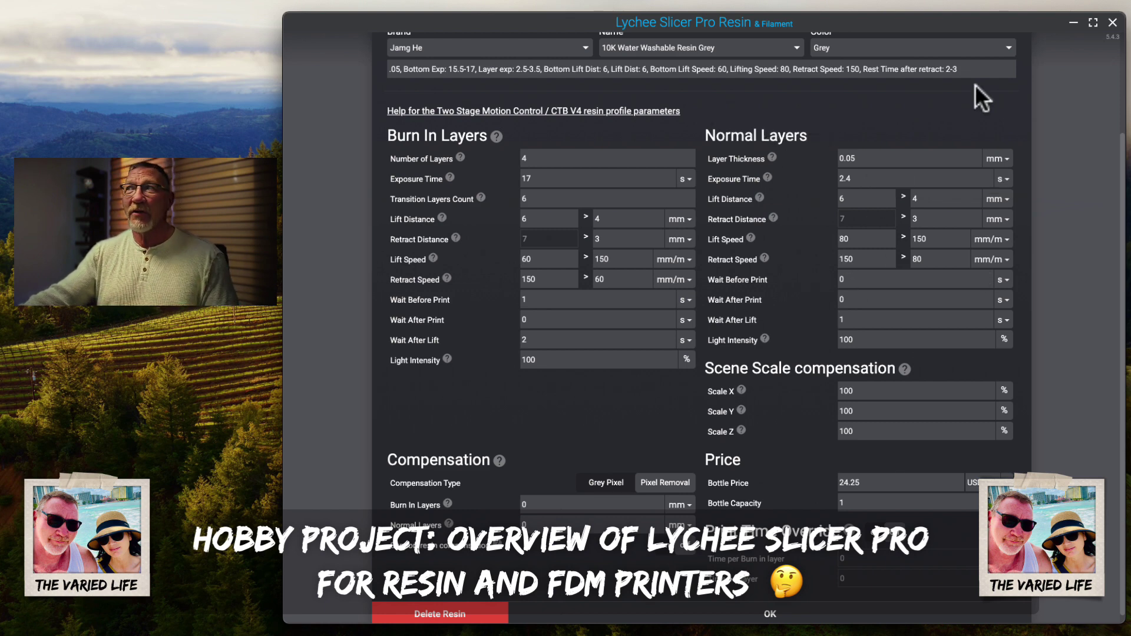
pyautogui.scroll(3, 927, 189)
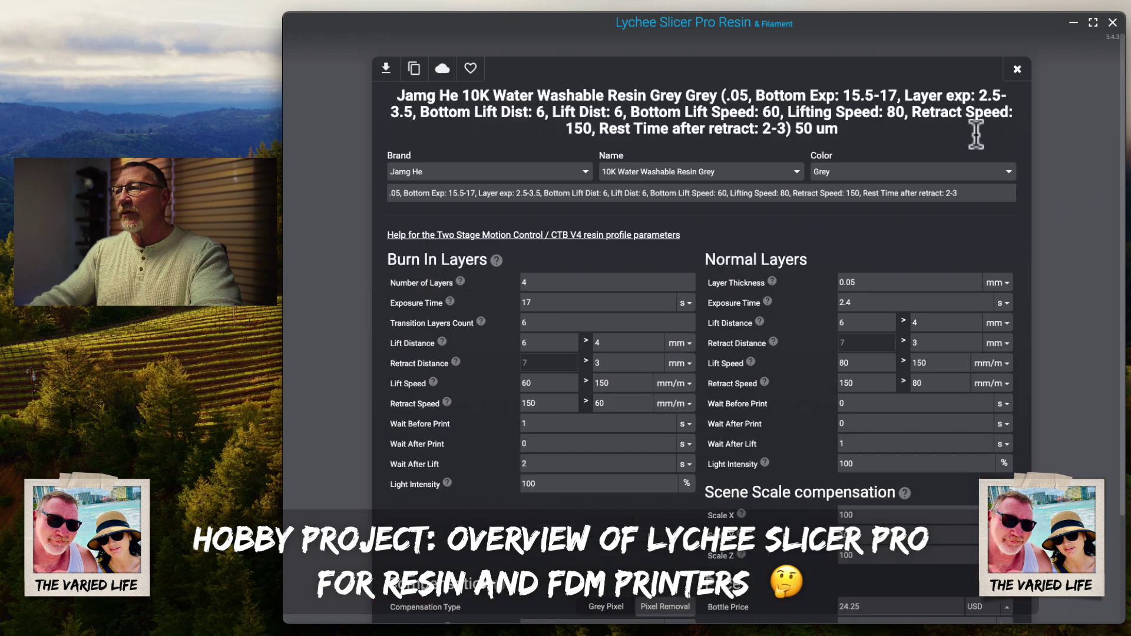
pyautogui.click(1018, 69)
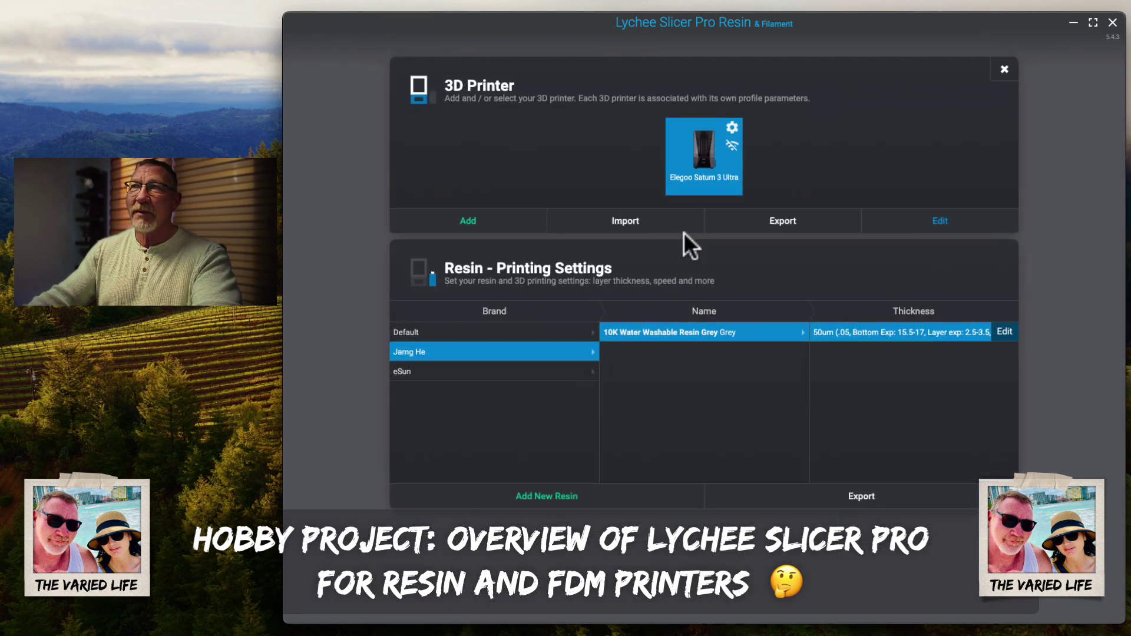
# Browse the resin 3D printers available to add, look through the Elegoo models, and leave the list without adding one
pyautogui.click(474, 221)
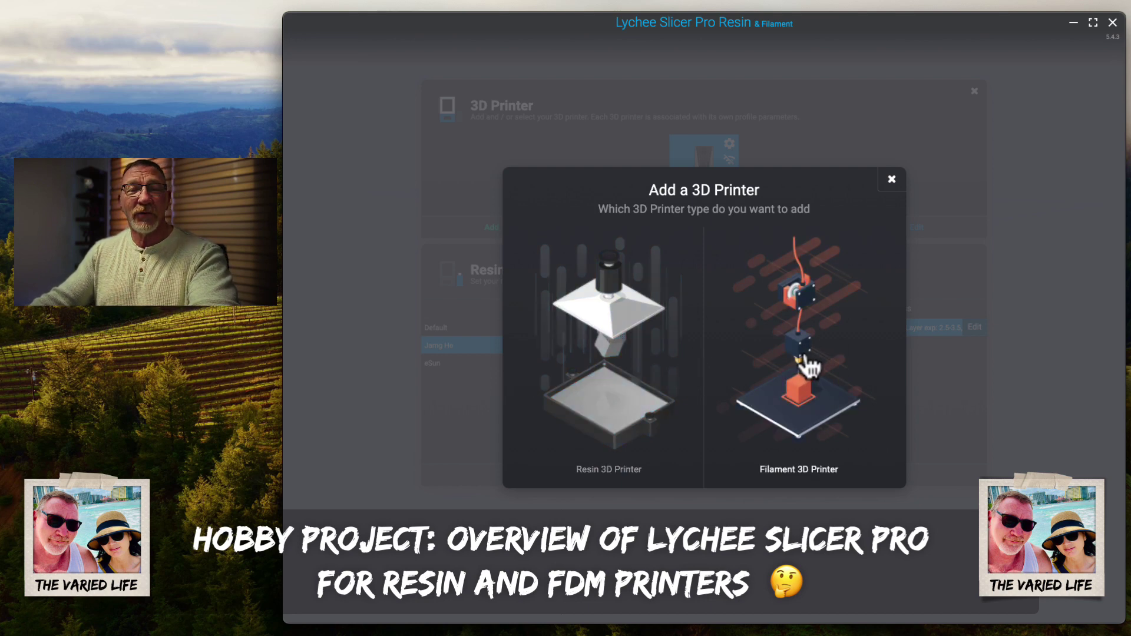
pyautogui.click(604, 333)
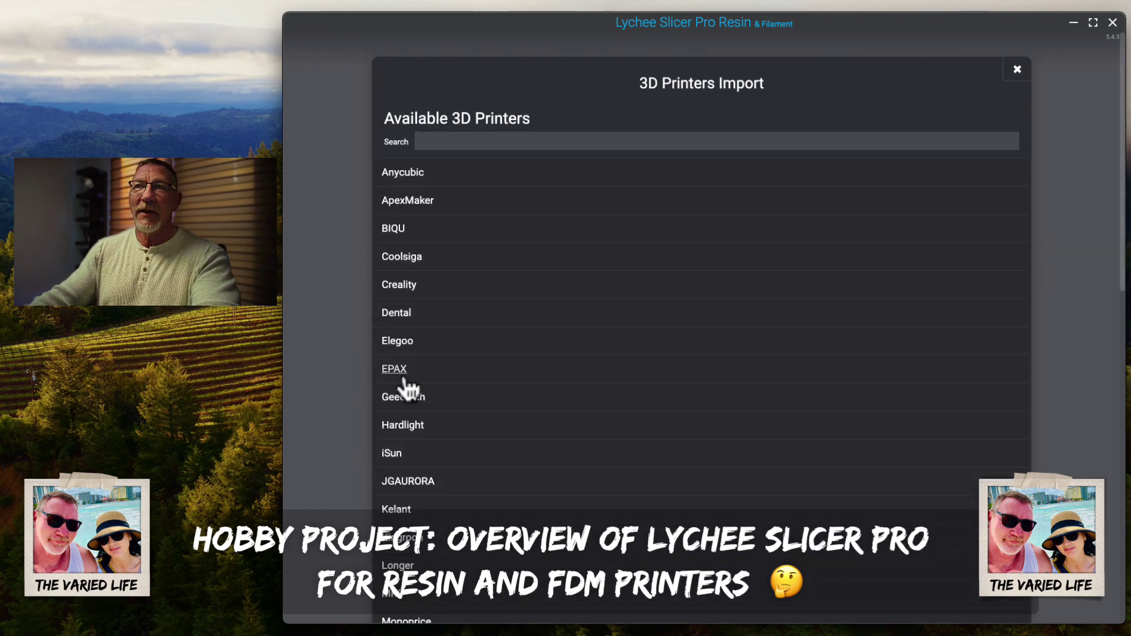
pyautogui.scroll(-4, 518, 424)
pyautogui.scroll(-5, 498, 398)
pyautogui.scroll(2, 495, 392)
pyautogui.scroll(8, 492, 389)
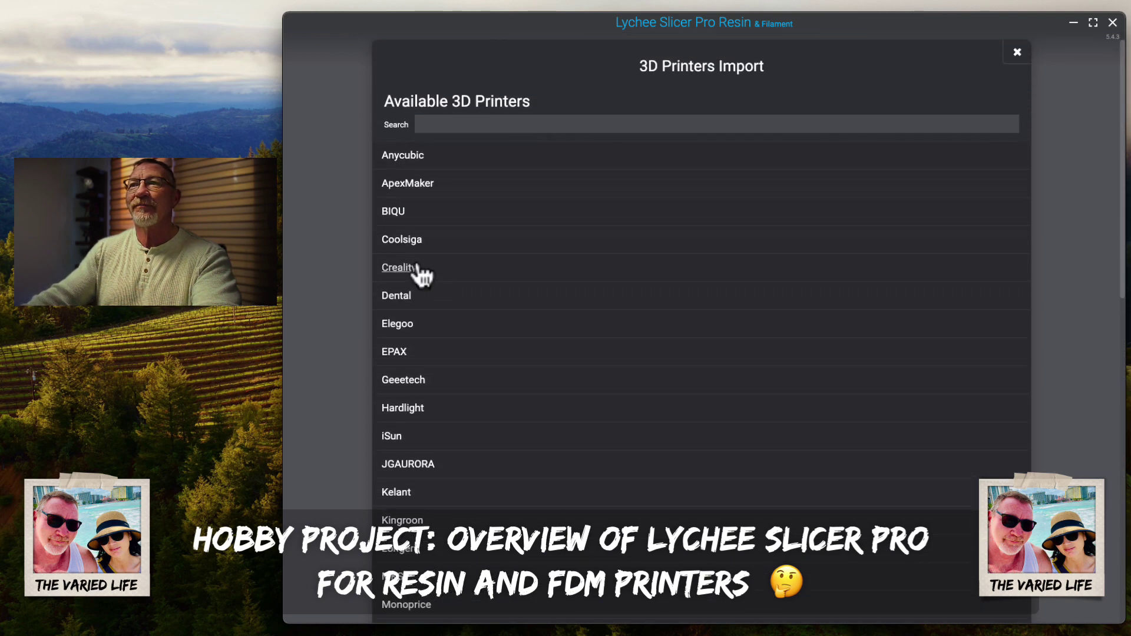
pyautogui.click(389, 327)
pyautogui.scroll(-3, 531, 371)
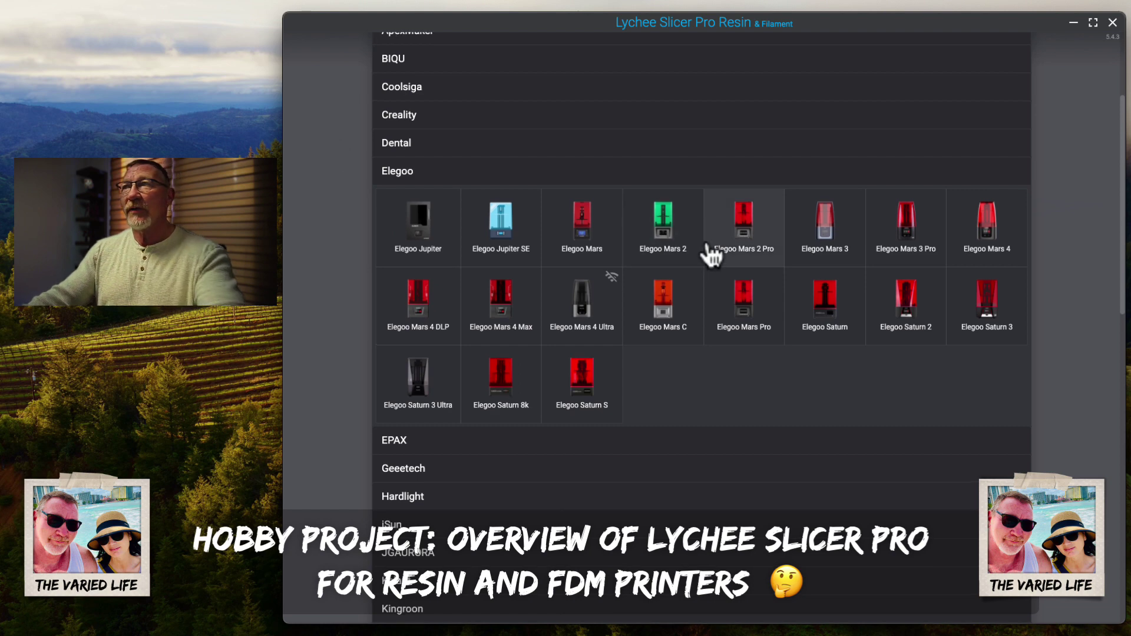
pyautogui.scroll(3, 710, 255)
pyautogui.click(1018, 71)
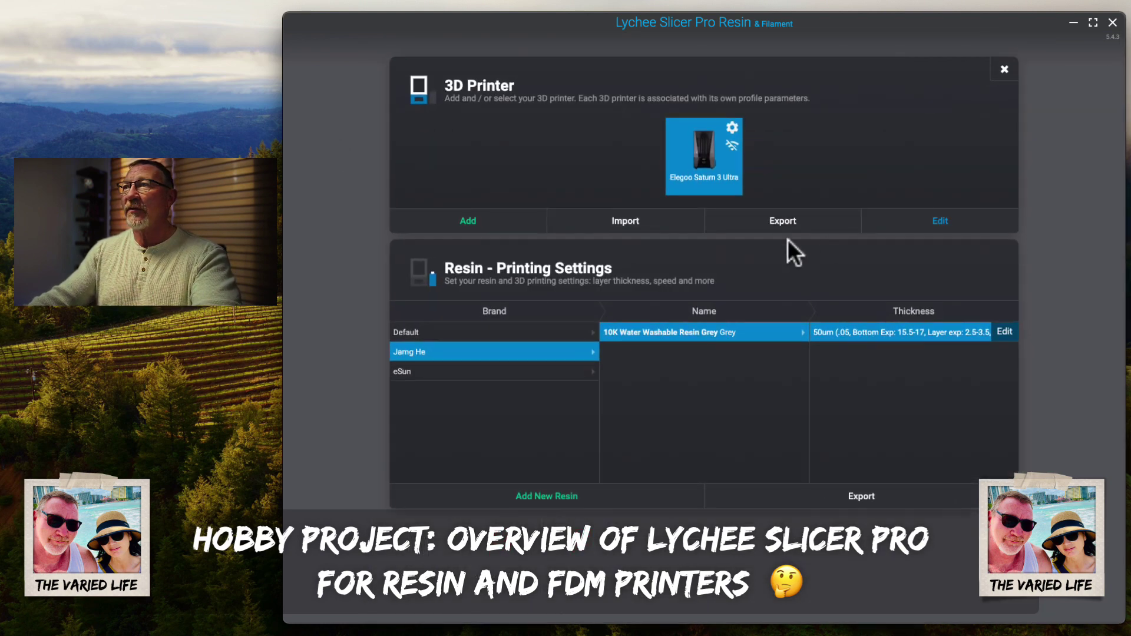
# Browse the filament 3D printers available to add, look through the Elegoo models, and leave the printer setup without adding one
pyautogui.click(477, 217)
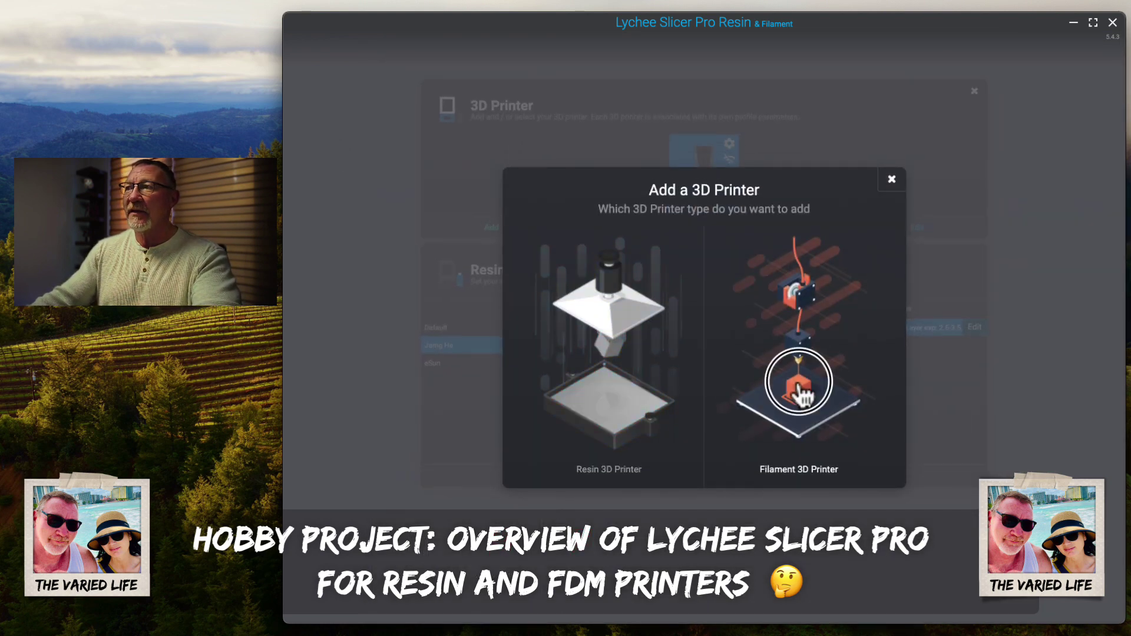
pyautogui.click(803, 394)
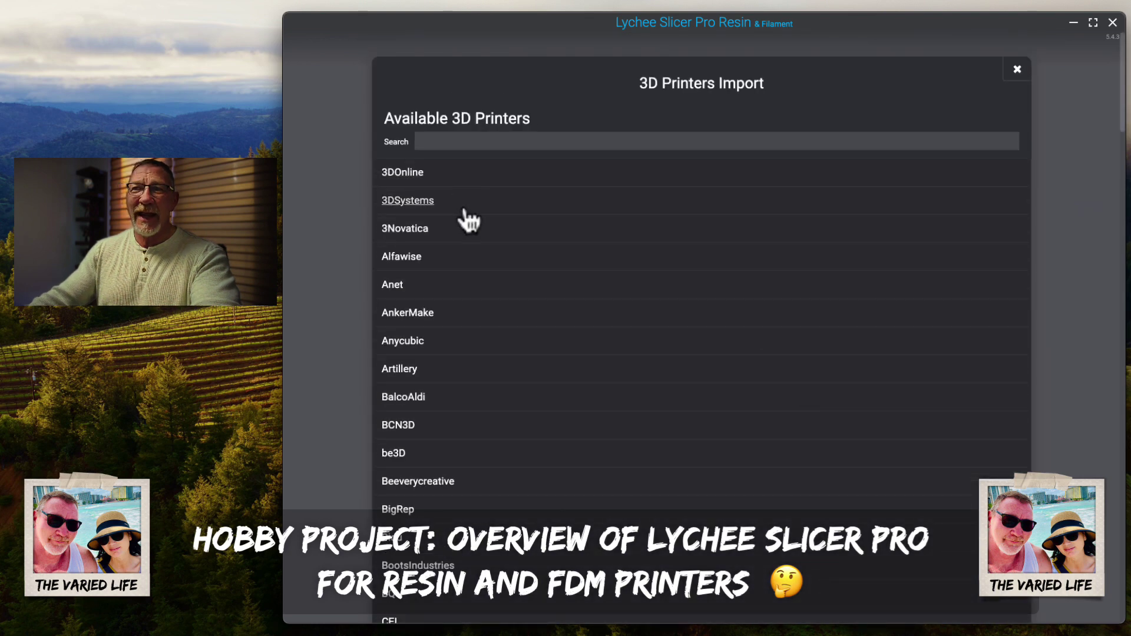
pyautogui.scroll(-2, 469, 221)
pyautogui.scroll(-5, 568, 217)
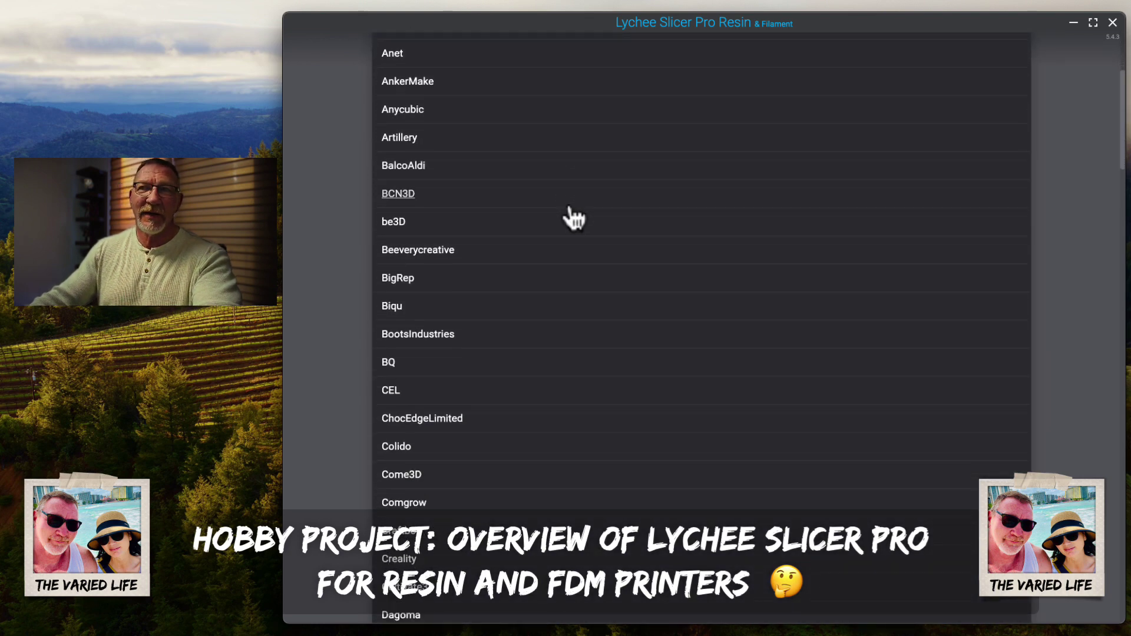
pyautogui.scroll(-4, 568, 218)
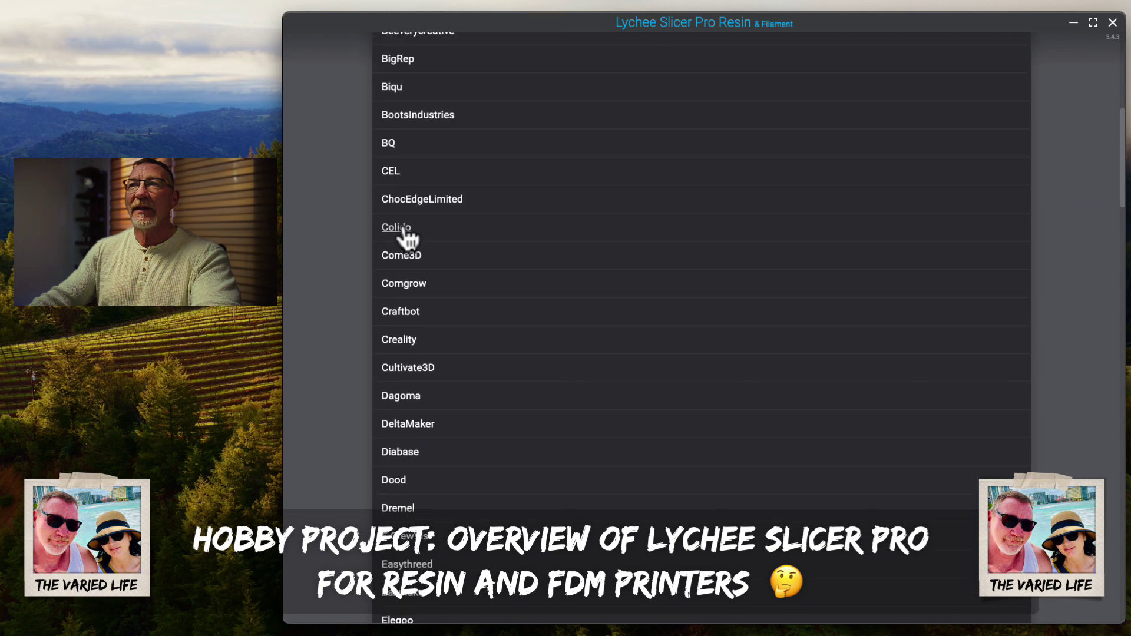
pyautogui.scroll(-5, 425, 248)
pyautogui.click(398, 365)
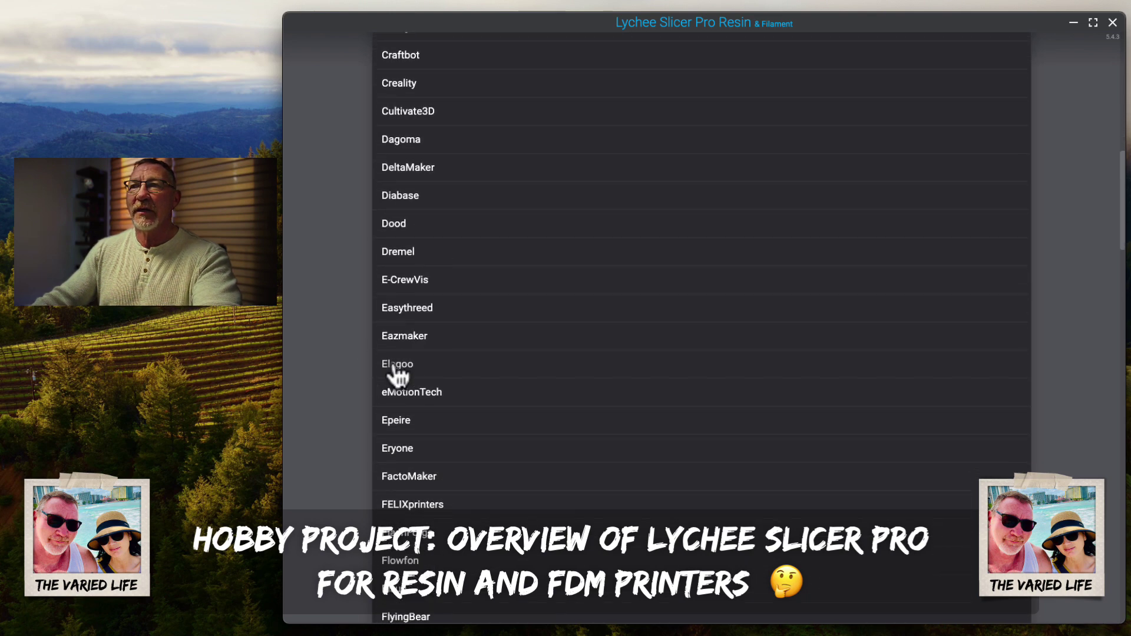
pyautogui.scroll(-5, 601, 361)
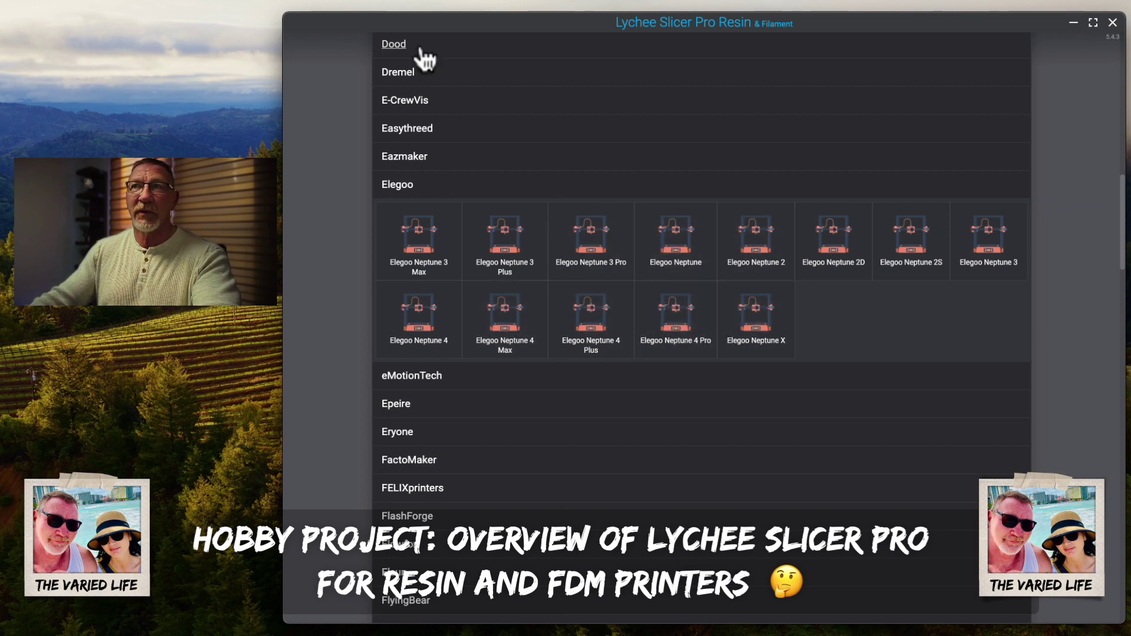
pyautogui.scroll(20, 848, 121)
pyautogui.click(1017, 71)
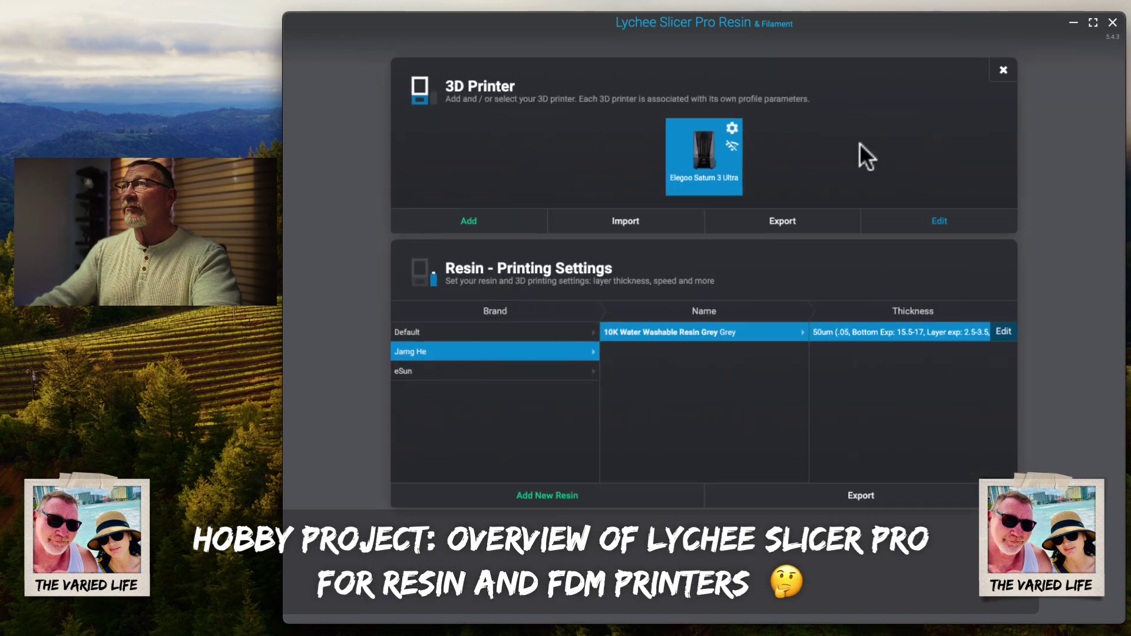
pyautogui.click(1003, 73)
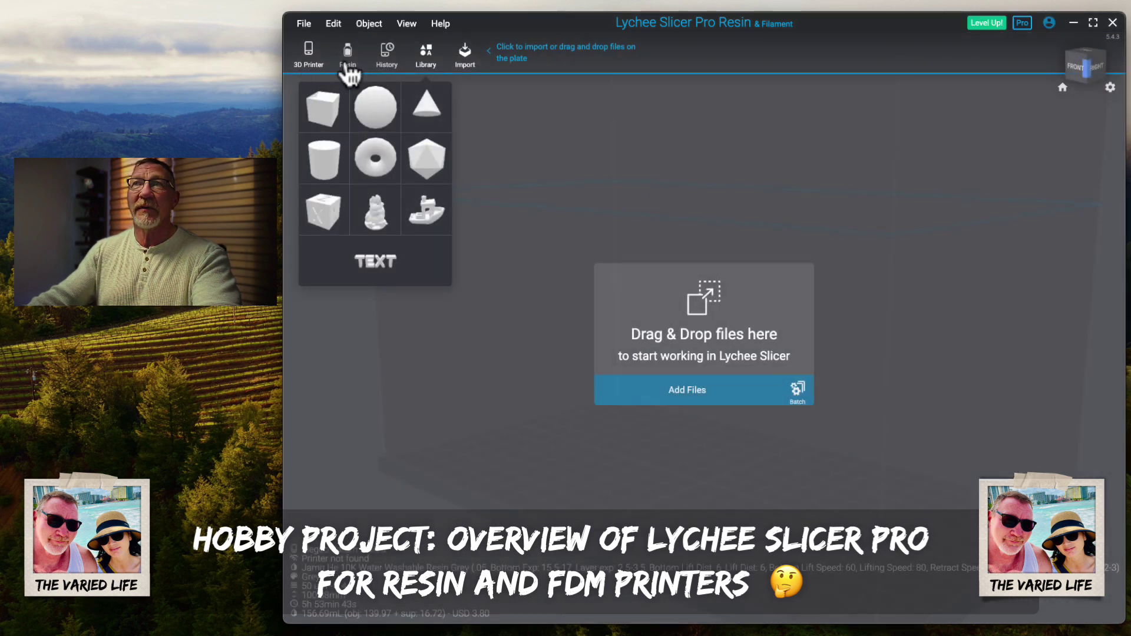
# Review the first two pages of the 3D printing history of exported slice files and close it
pyautogui.click(386, 53)
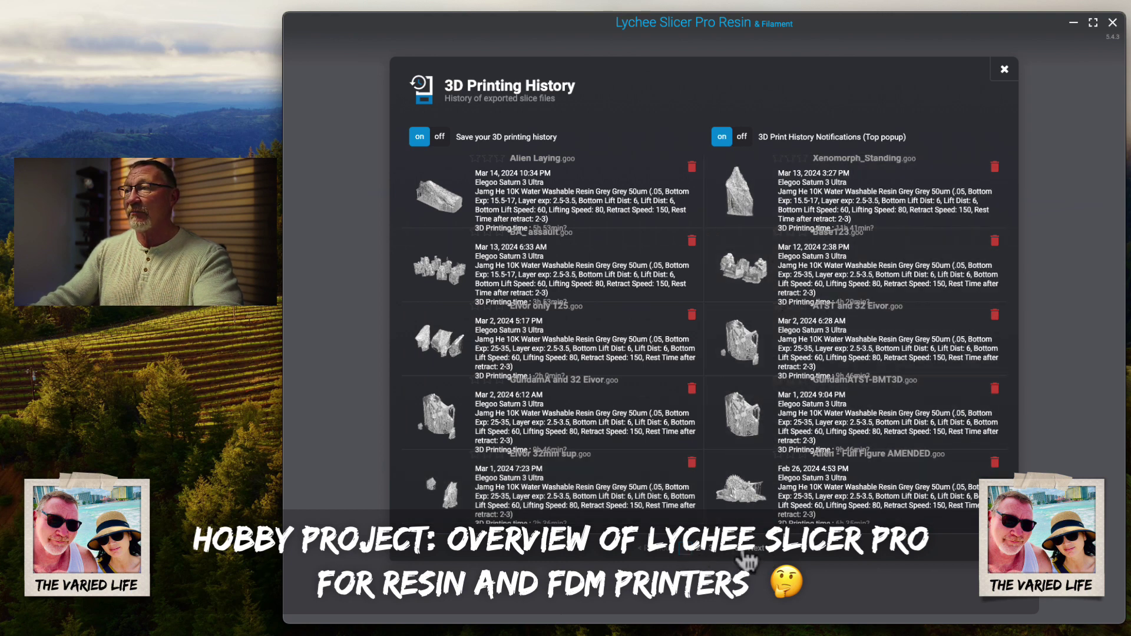
pyautogui.click(700, 551)
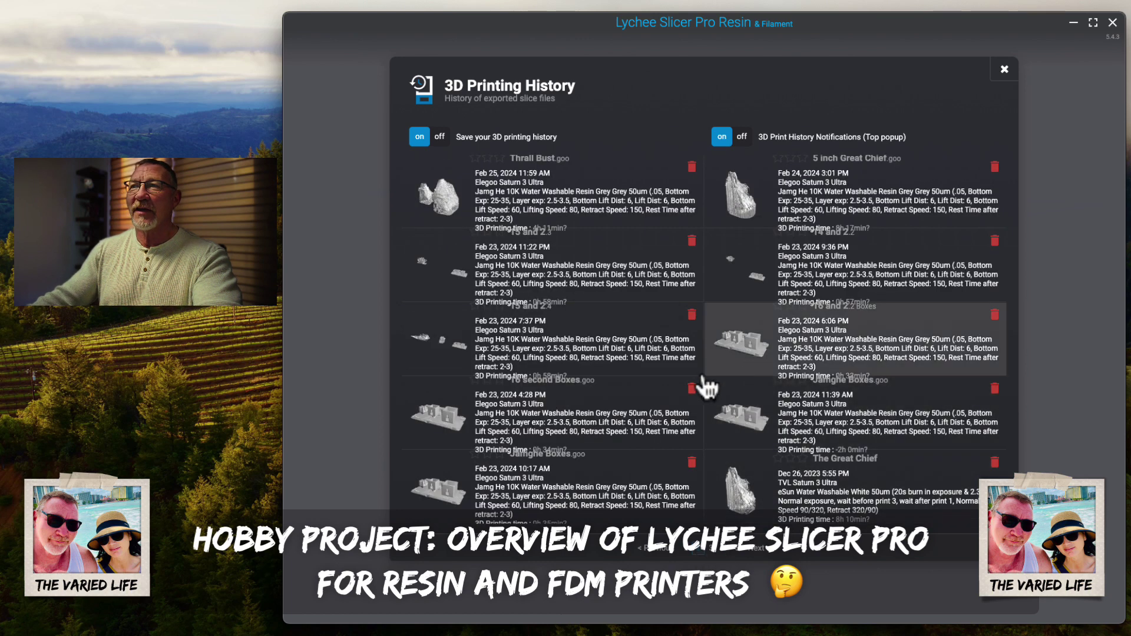
pyautogui.click(1006, 69)
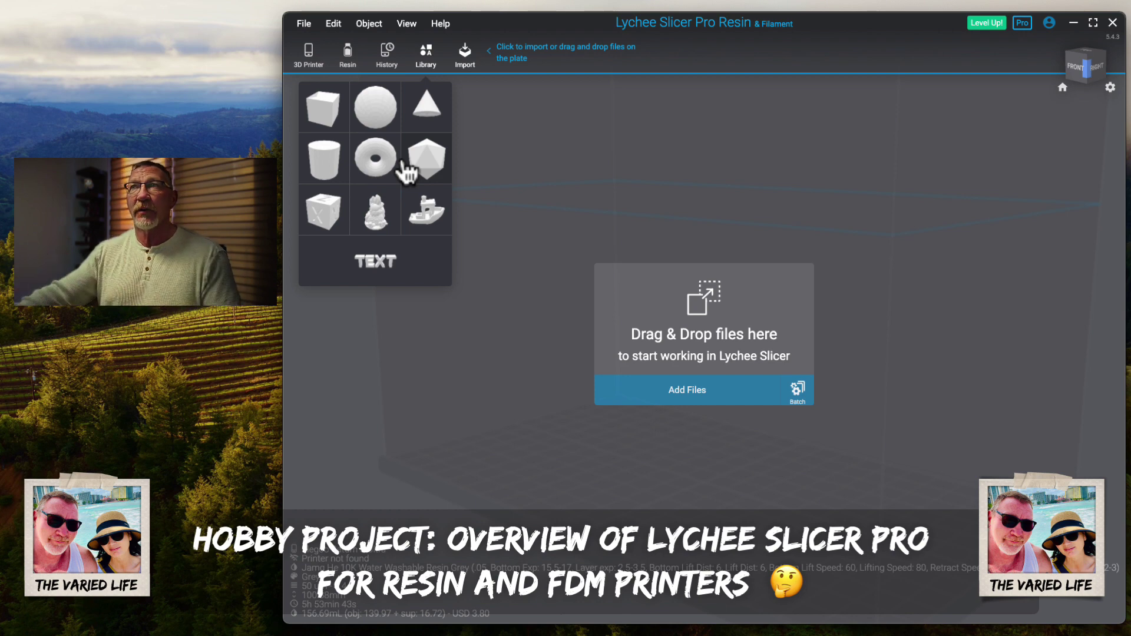
# View the file browser for importing a model and leave it without choosing a file
pyautogui.click(465, 52)
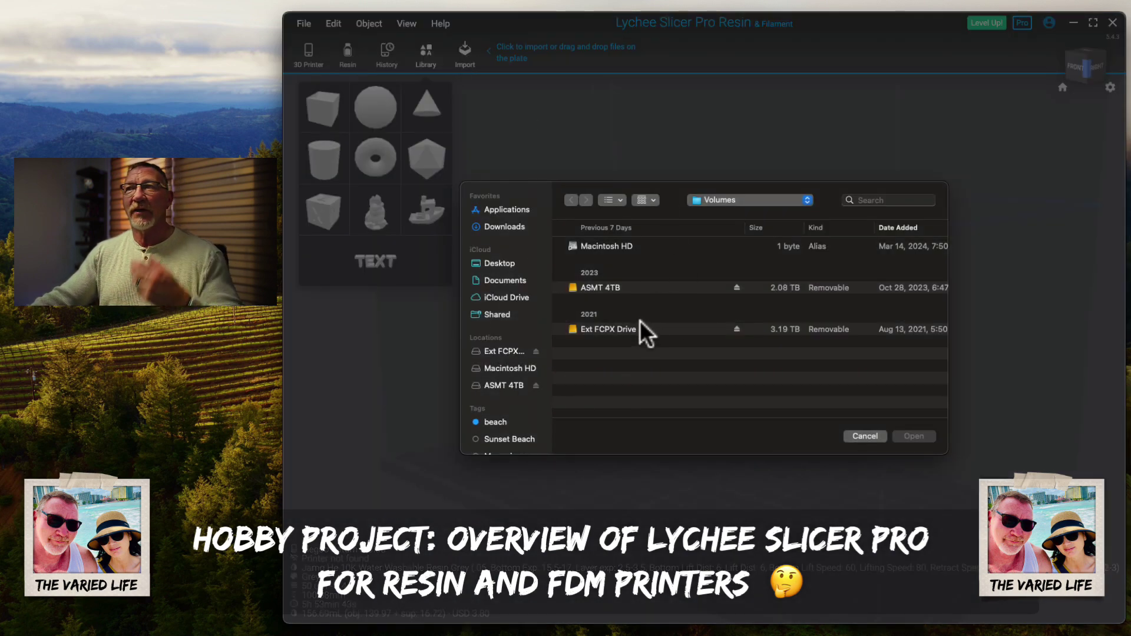
pyautogui.click(877, 437)
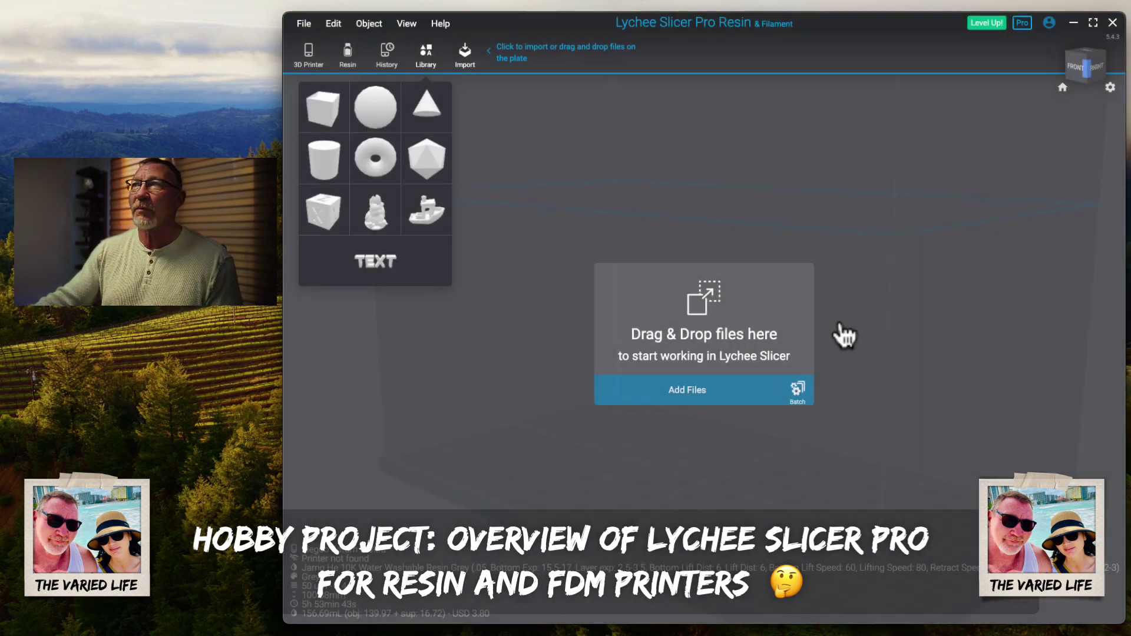